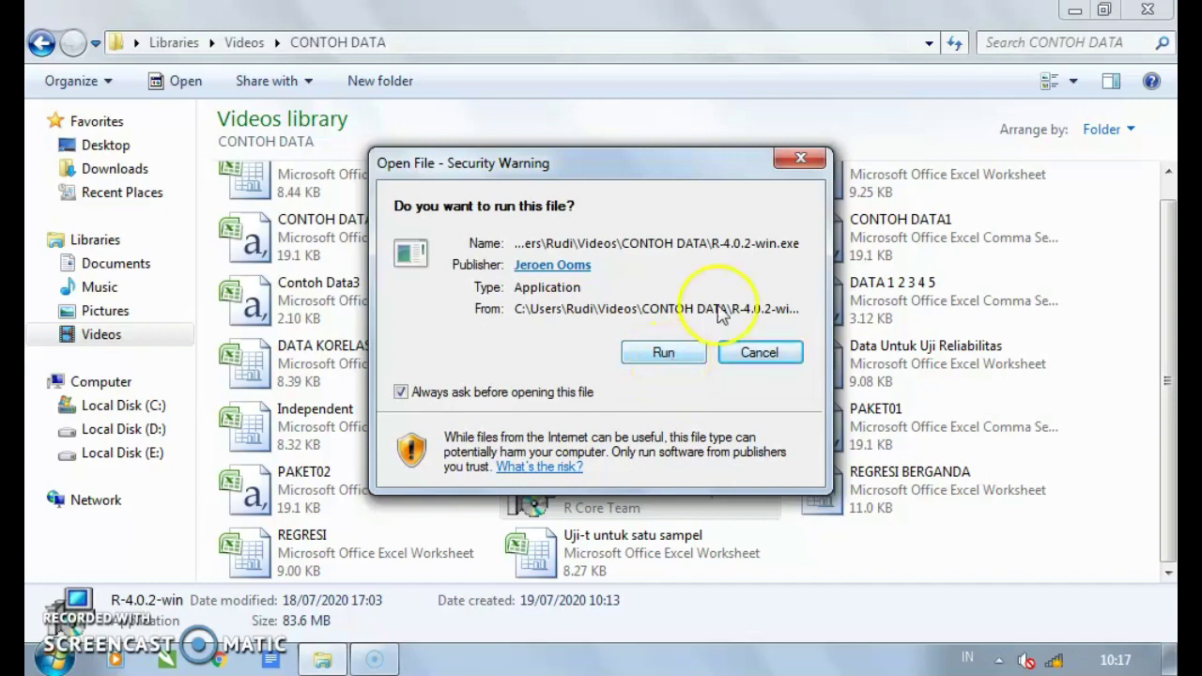
# Step: Run the R-4.0.2-win installer and choose English as the setup language
pyautogui.click(676, 353)
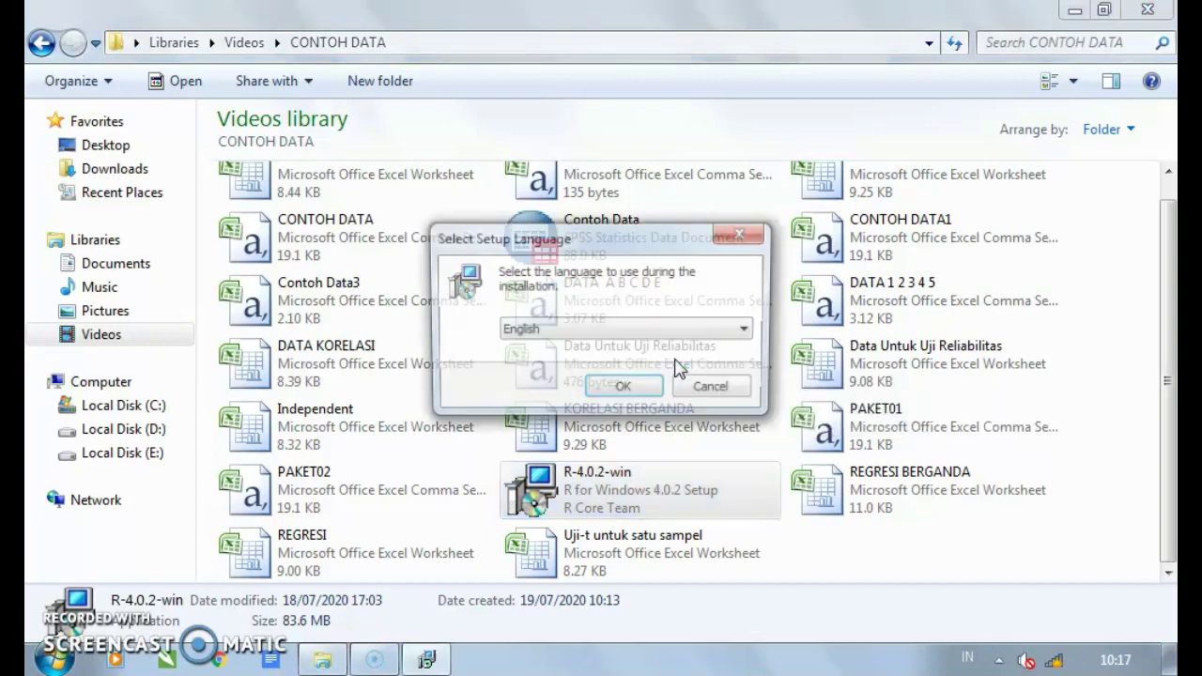
pyautogui.click(688, 329)
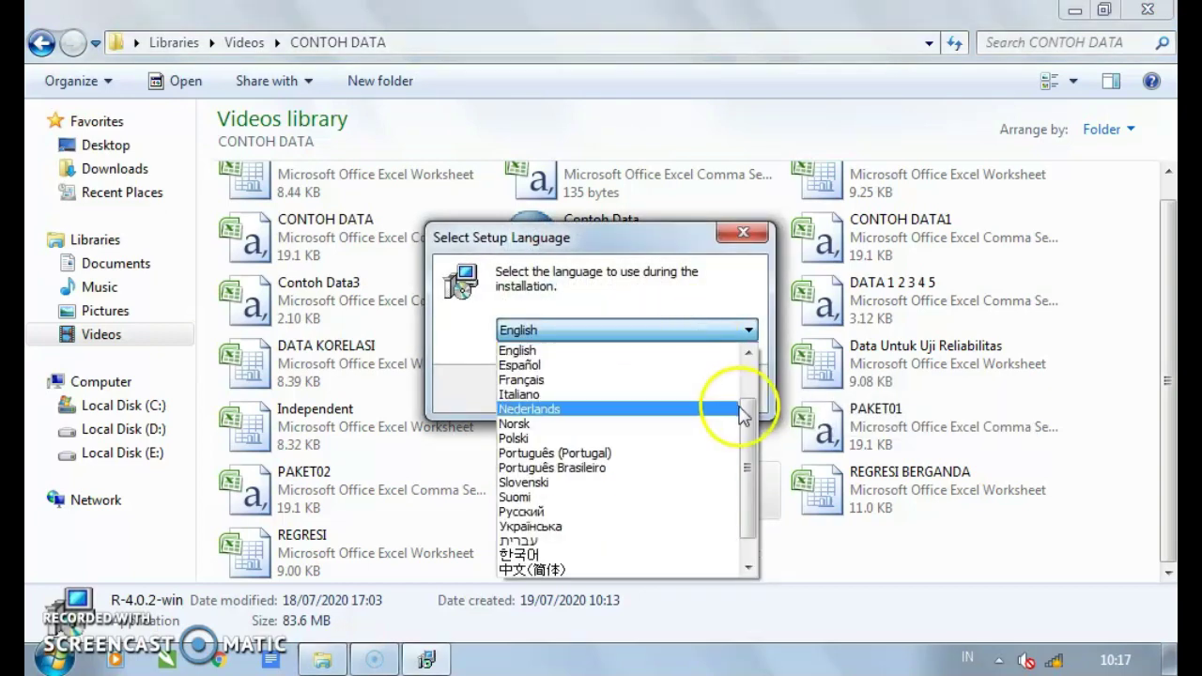
pyautogui.moveTo(746, 416); pyautogui.dragTo(751, 373)
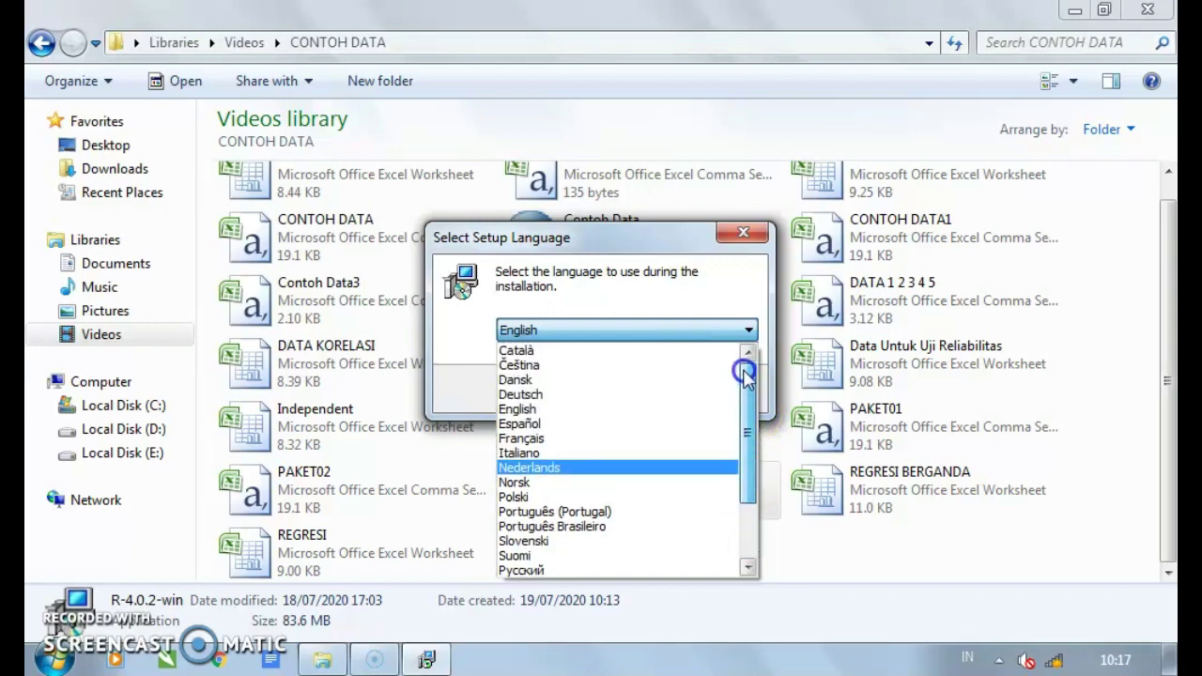
pyautogui.click(728, 328)
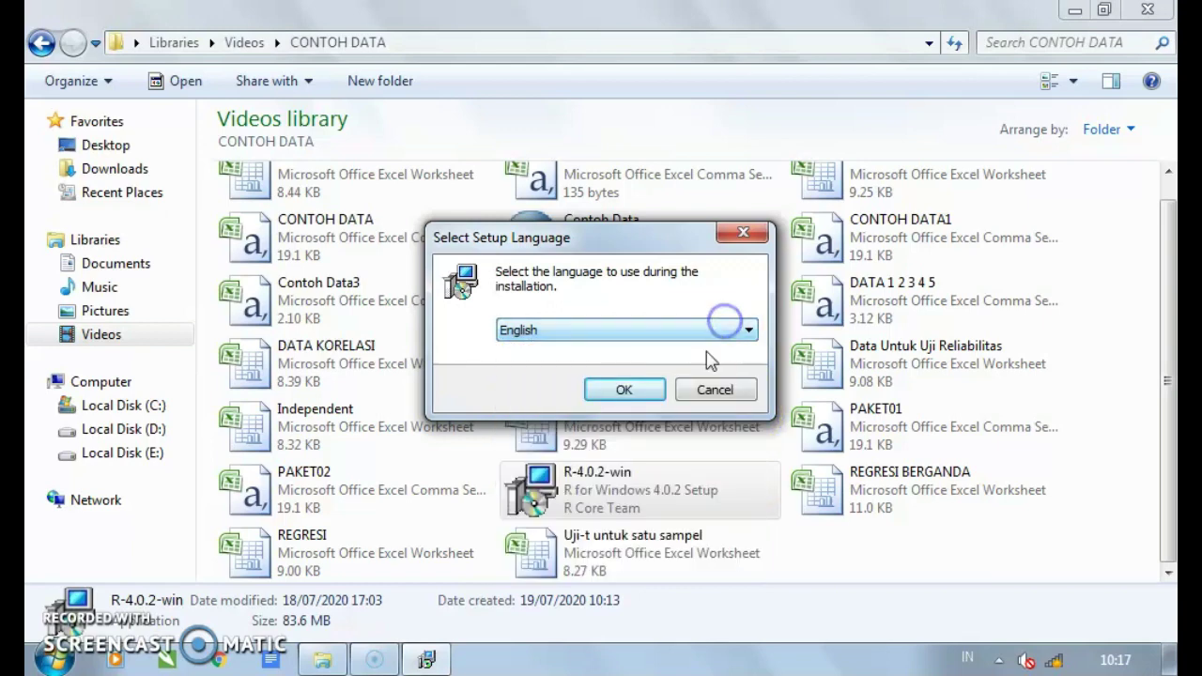
pyautogui.click(632, 391)
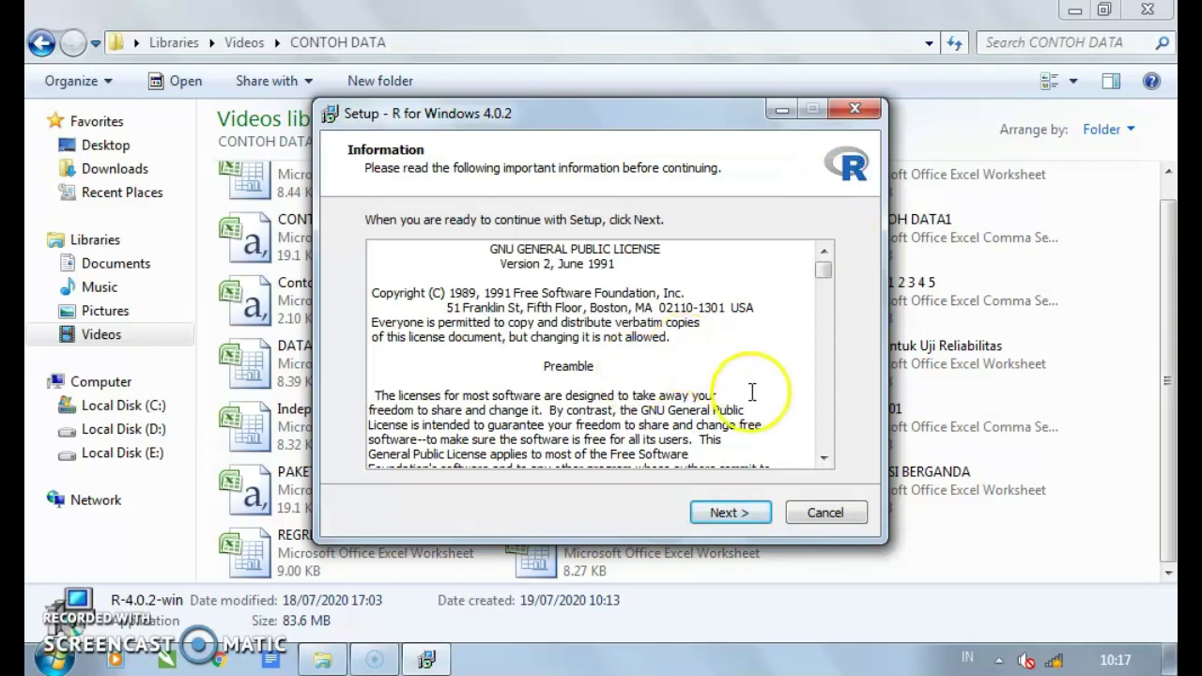
# Step: Install R for Windows 4.0.2 in the default folder as a 32-bit user installation, keeping the default startup options and additional tasks
pyautogui.click(731, 519)
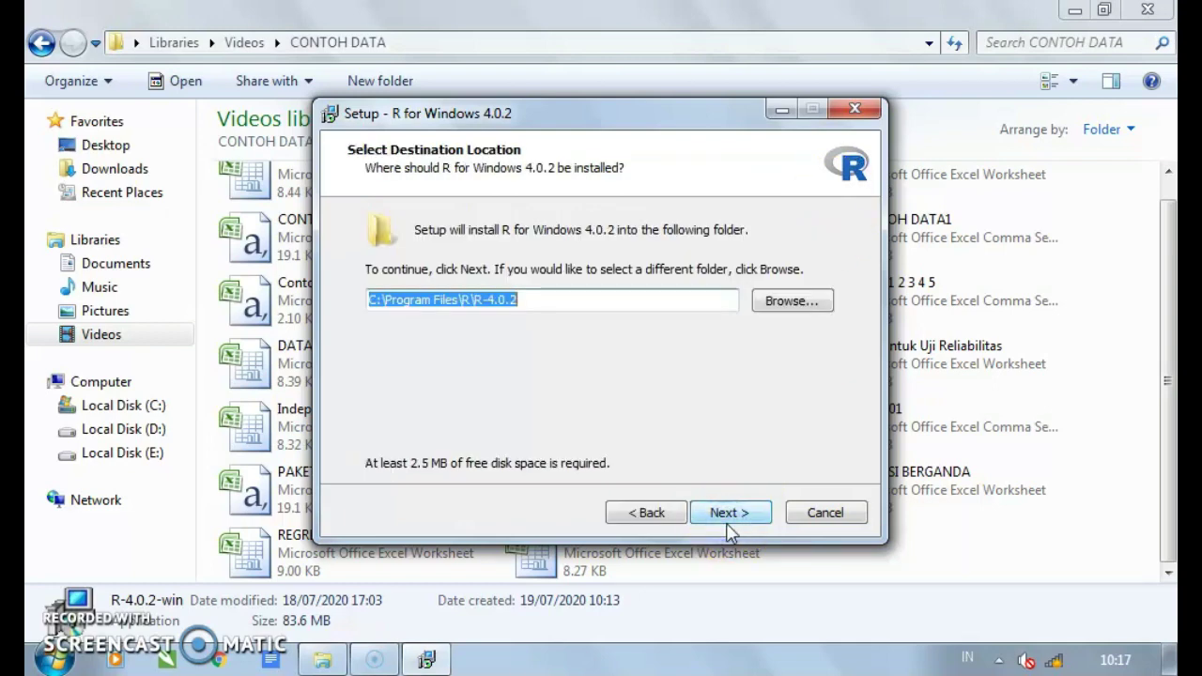
pyautogui.click(729, 522)
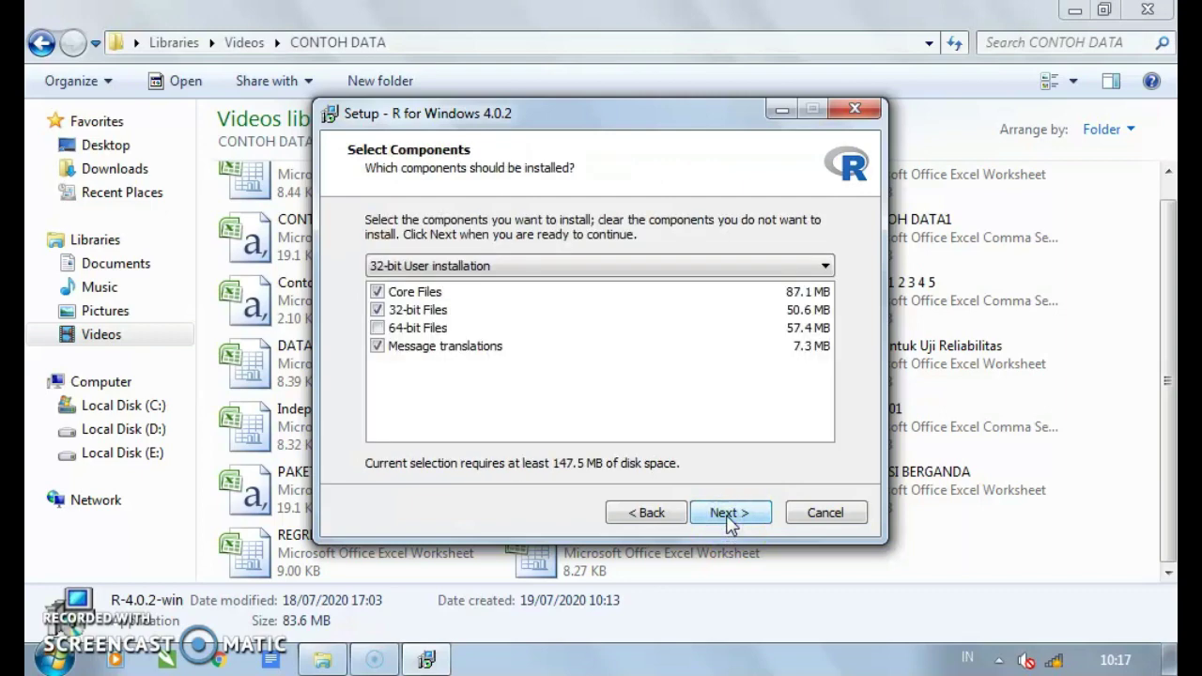
pyautogui.click(376, 328)
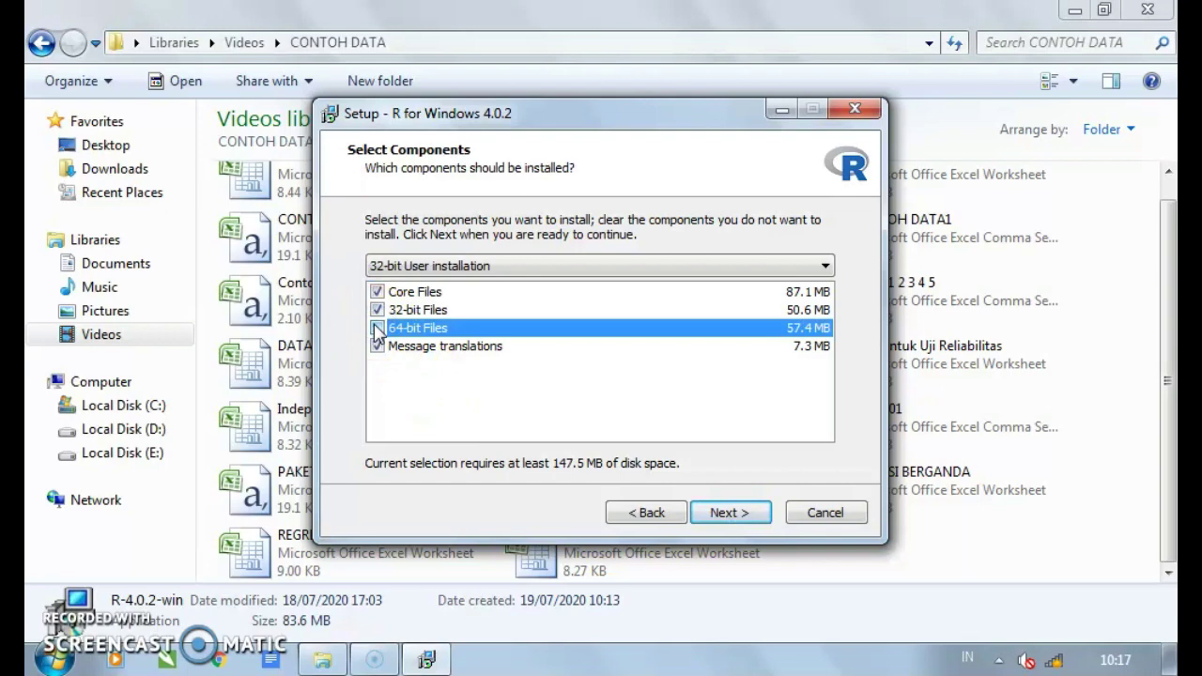
pyautogui.click(727, 516)
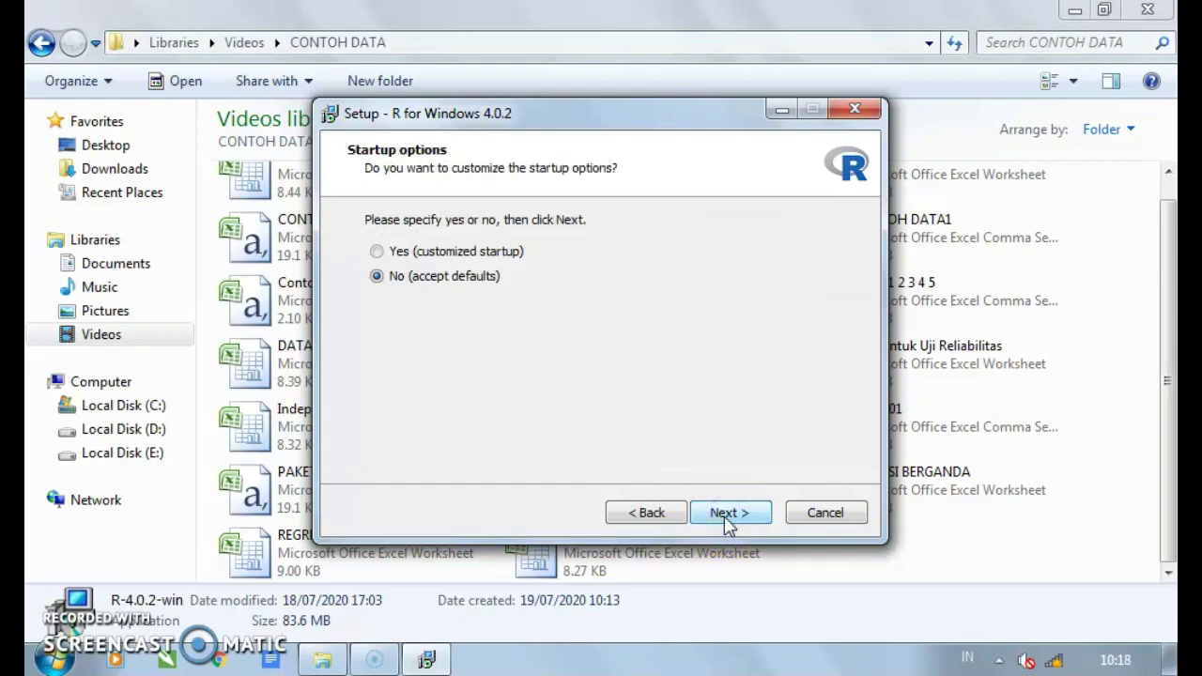
pyautogui.click(726, 517)
pyautogui.click(726, 517)
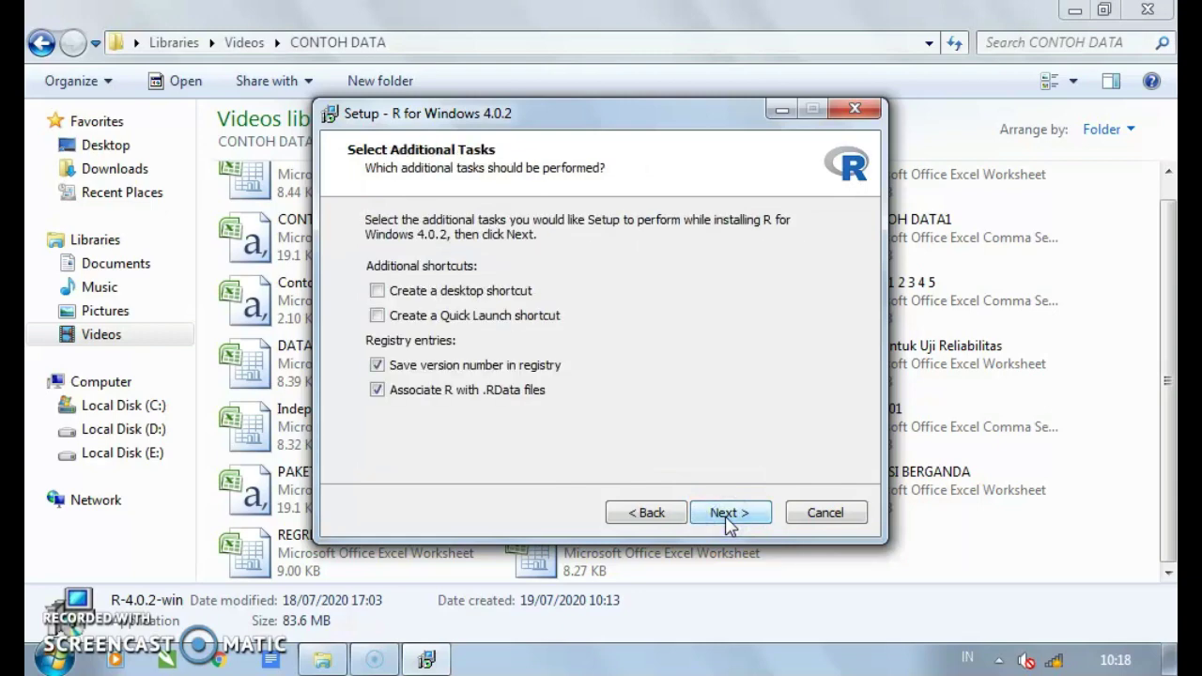
pyautogui.click(726, 517)
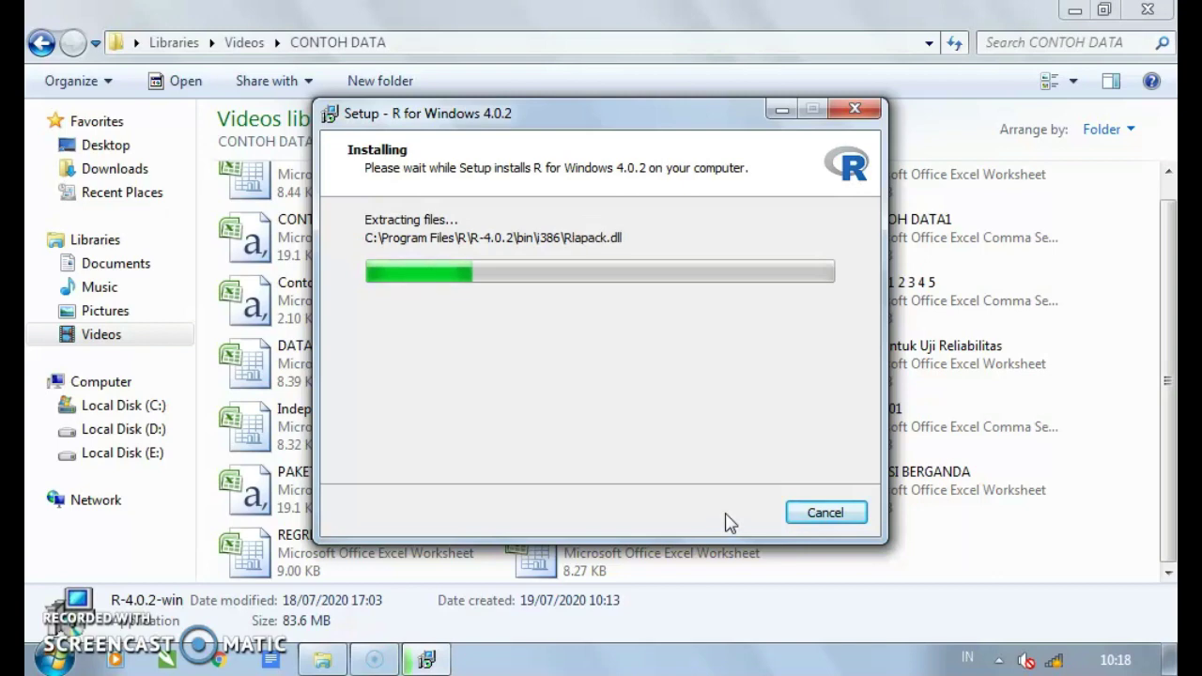
# Step: Minimize the setup window and the CONTOH DATA folder window, and refresh the desktop
pyautogui.click(792, 113)
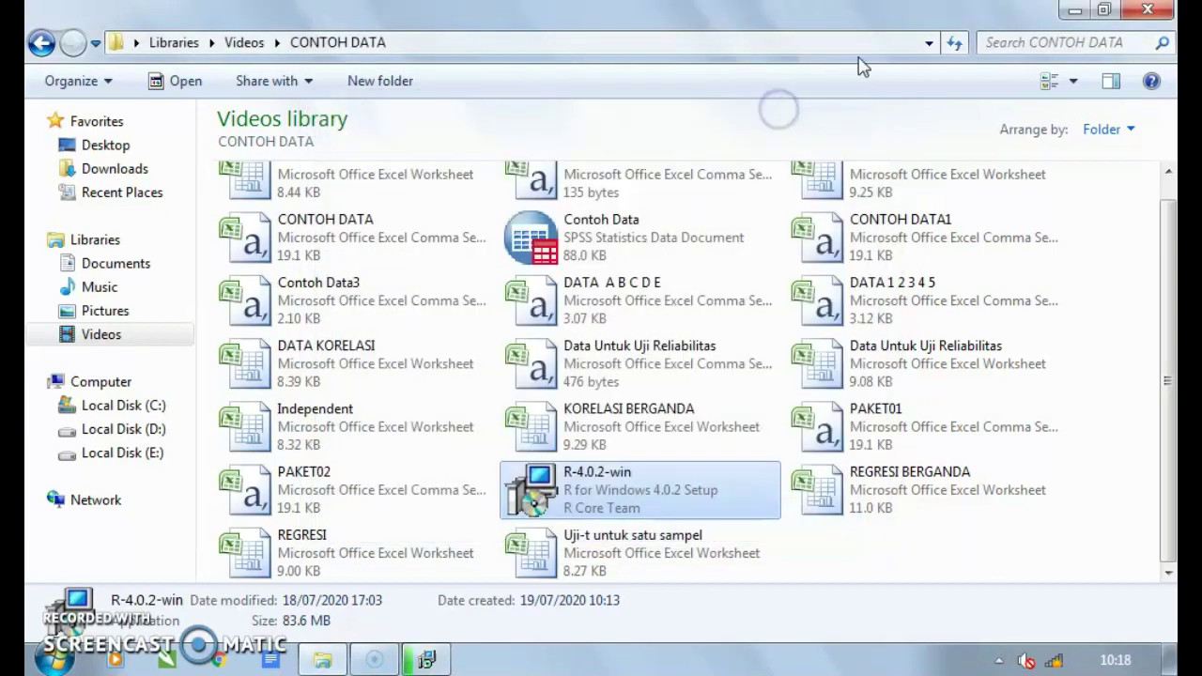
pyautogui.click(1074, 11)
pyautogui.click(858, 153)
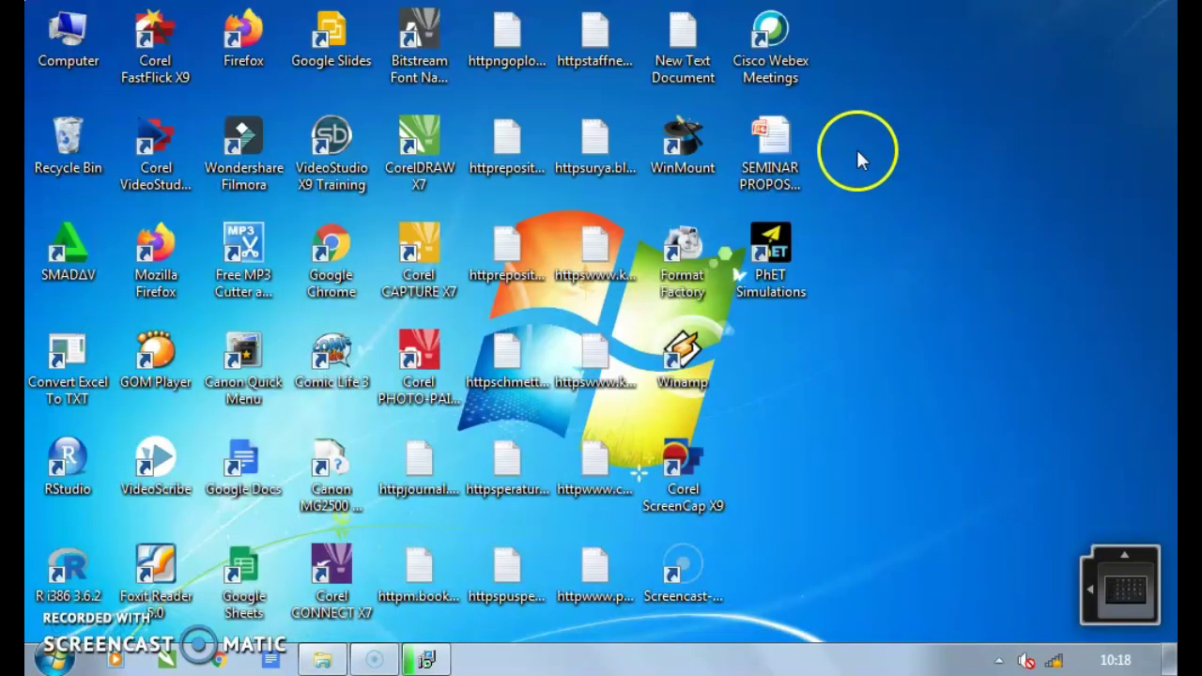
pyautogui.rightClick(855, 151)
pyautogui.click(909, 215)
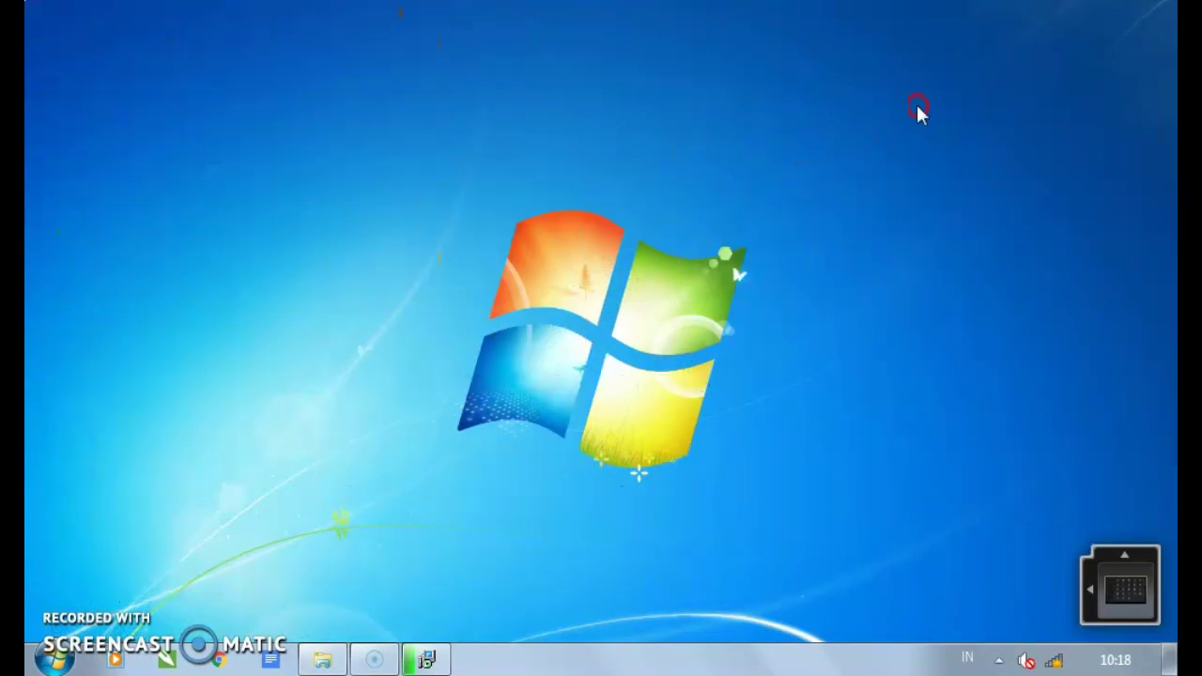
pyautogui.rightClick(918, 111)
pyautogui.click(932, 174)
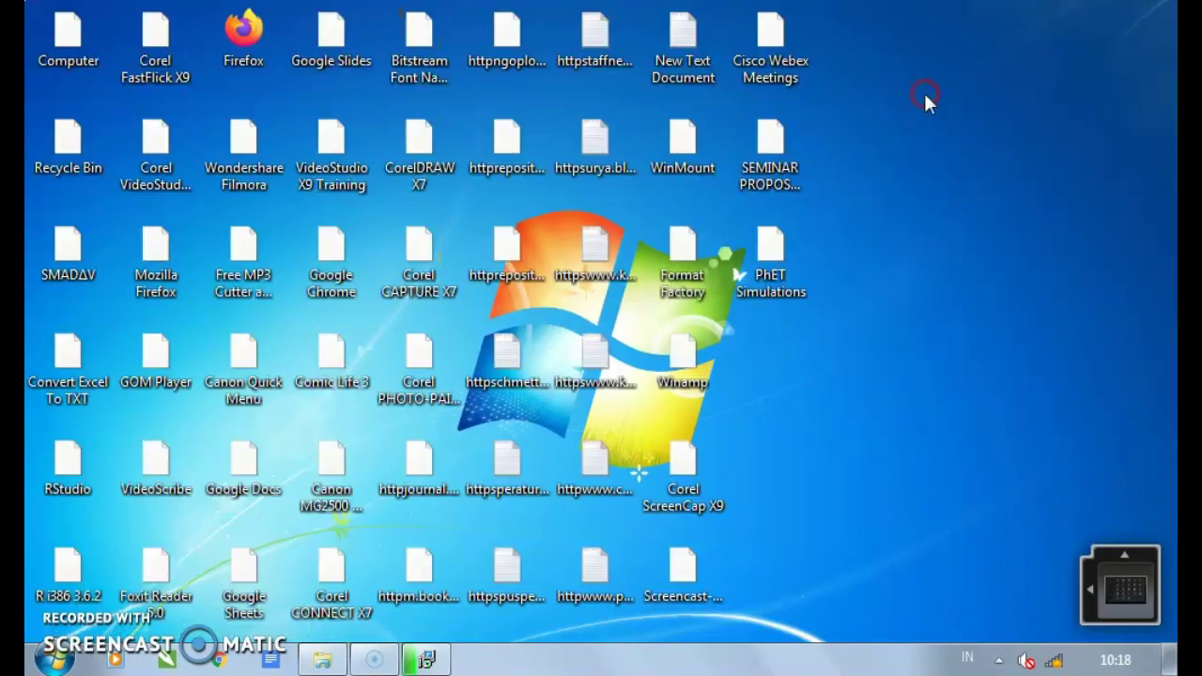
pyautogui.rightClick(923, 97)
pyautogui.click(944, 161)
pyautogui.click(632, 554)
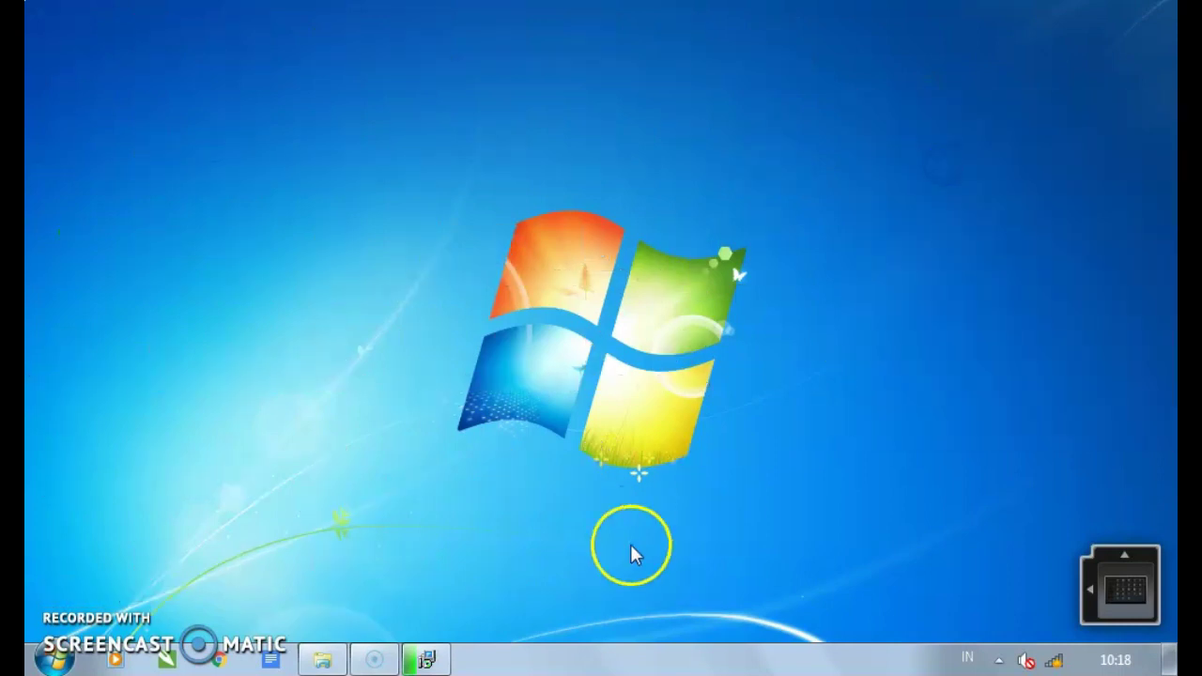
# Step: Bring back the R for Windows 4.0.2 setup window and finish the wizard once installation completes
pyautogui.click(430, 659)
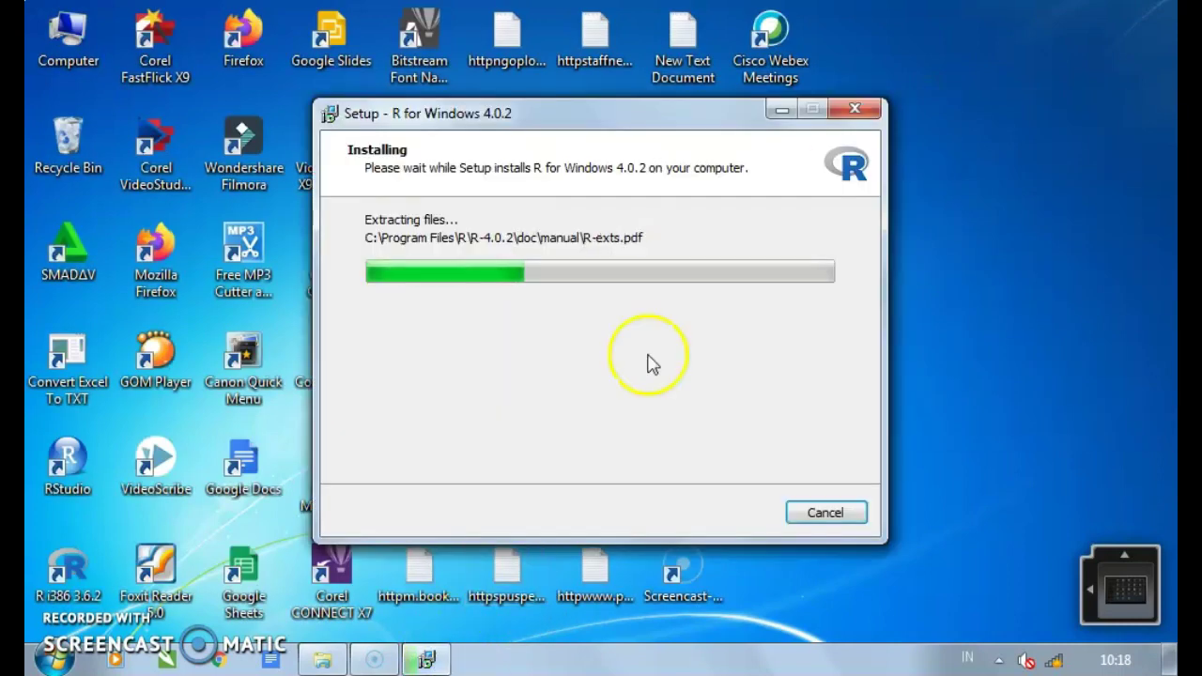
pyautogui.click(851, 170)
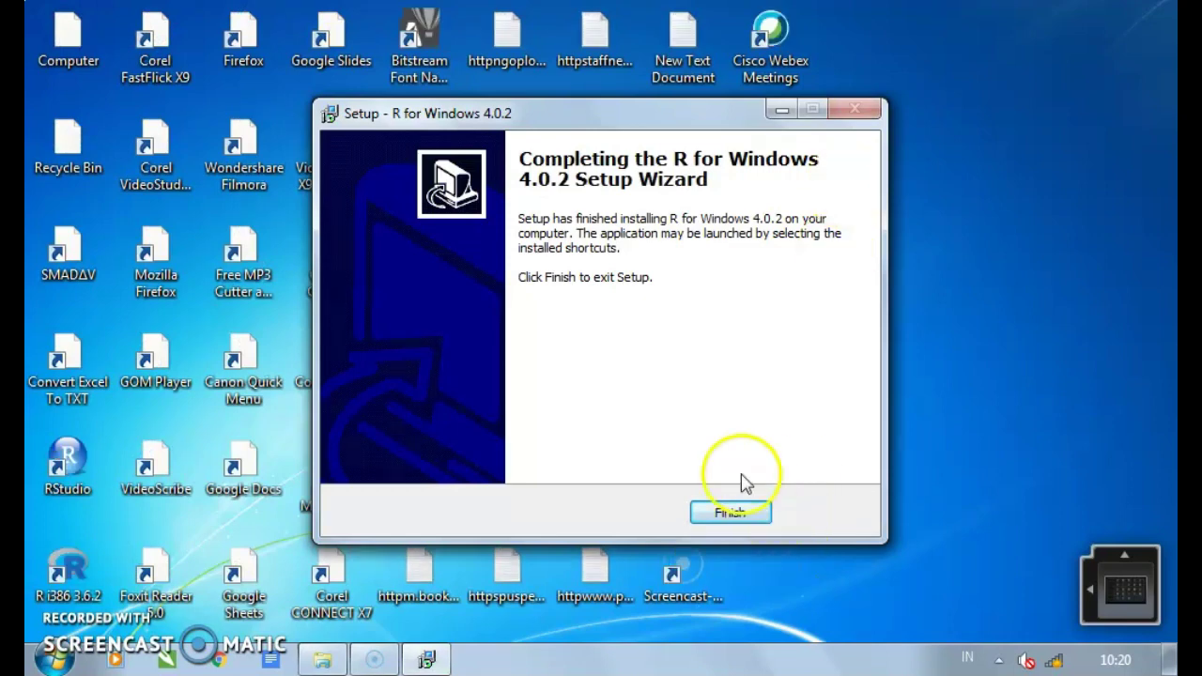
pyautogui.click(738, 516)
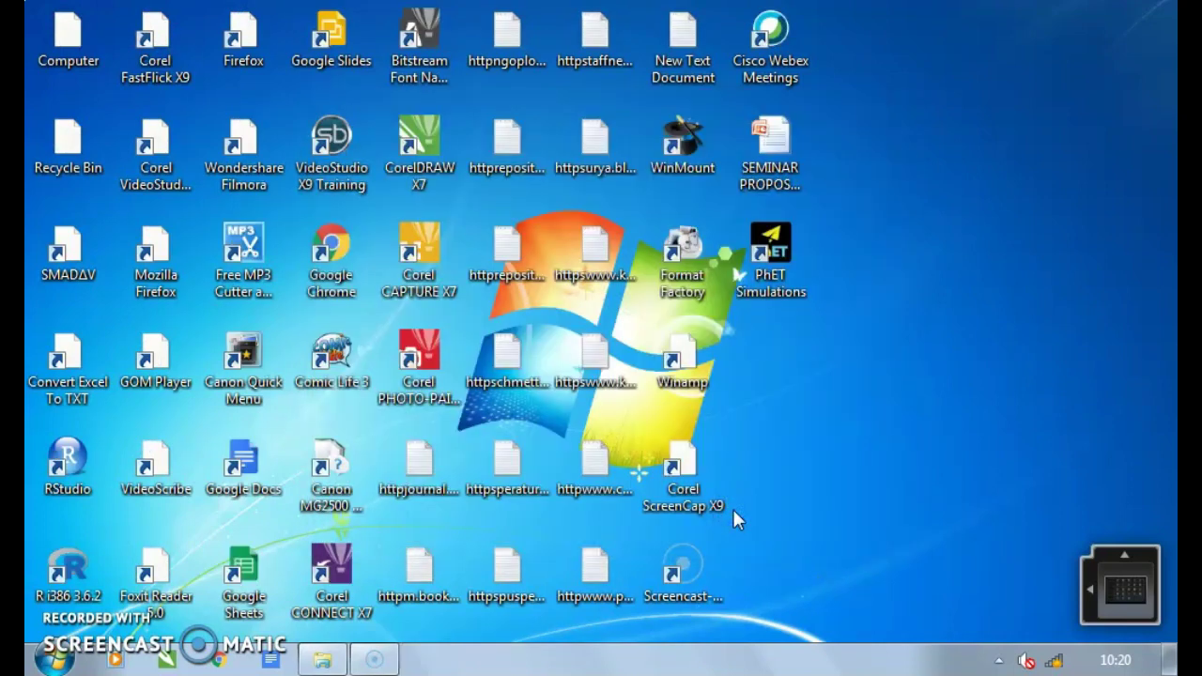
# Step: Refresh the desktop icons several times
pyautogui.rightClick(944, 130)
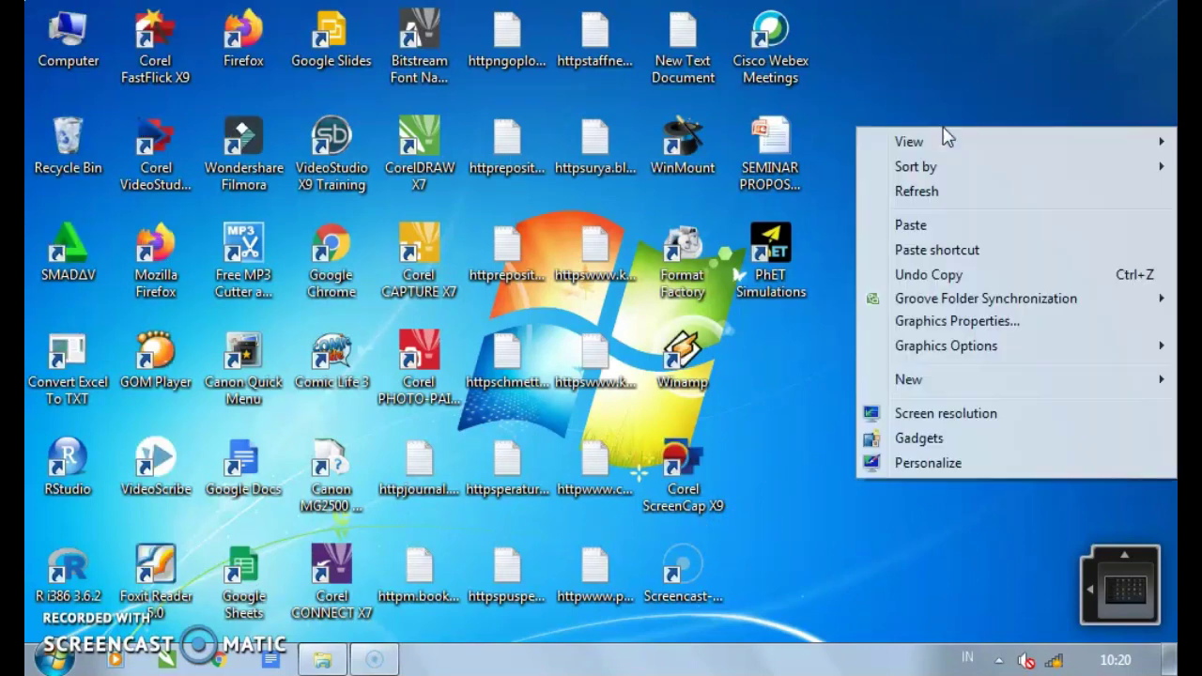
pyautogui.click(958, 190)
pyautogui.rightClick(945, 112)
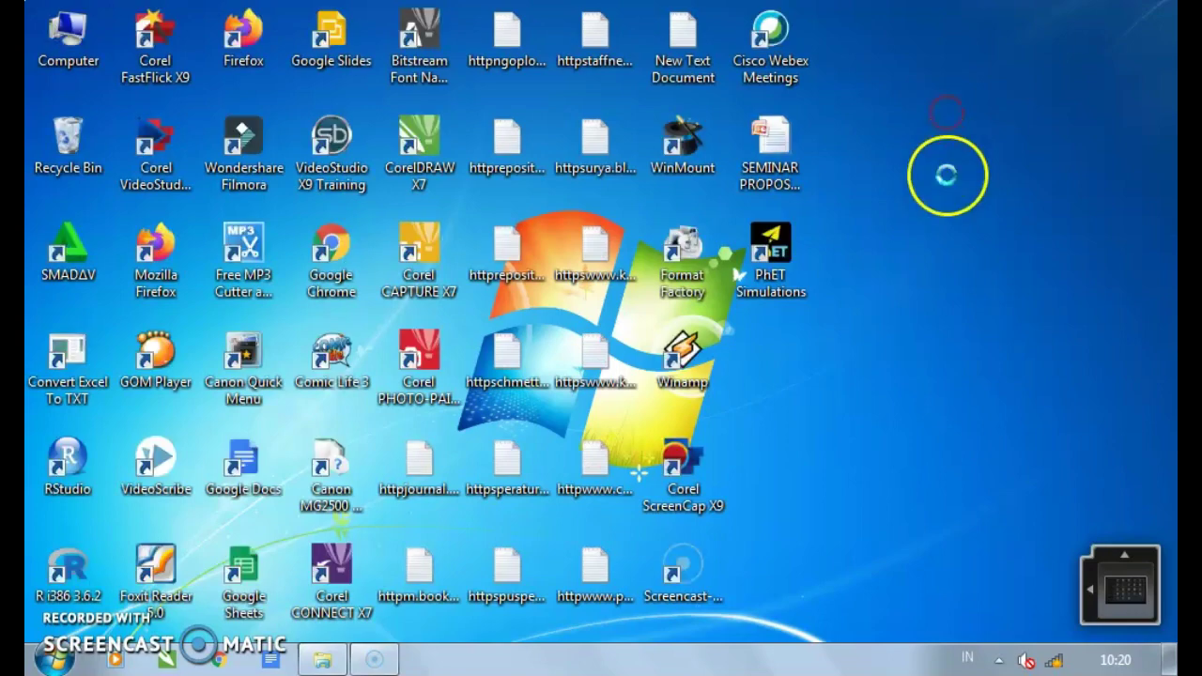
pyautogui.click(952, 190)
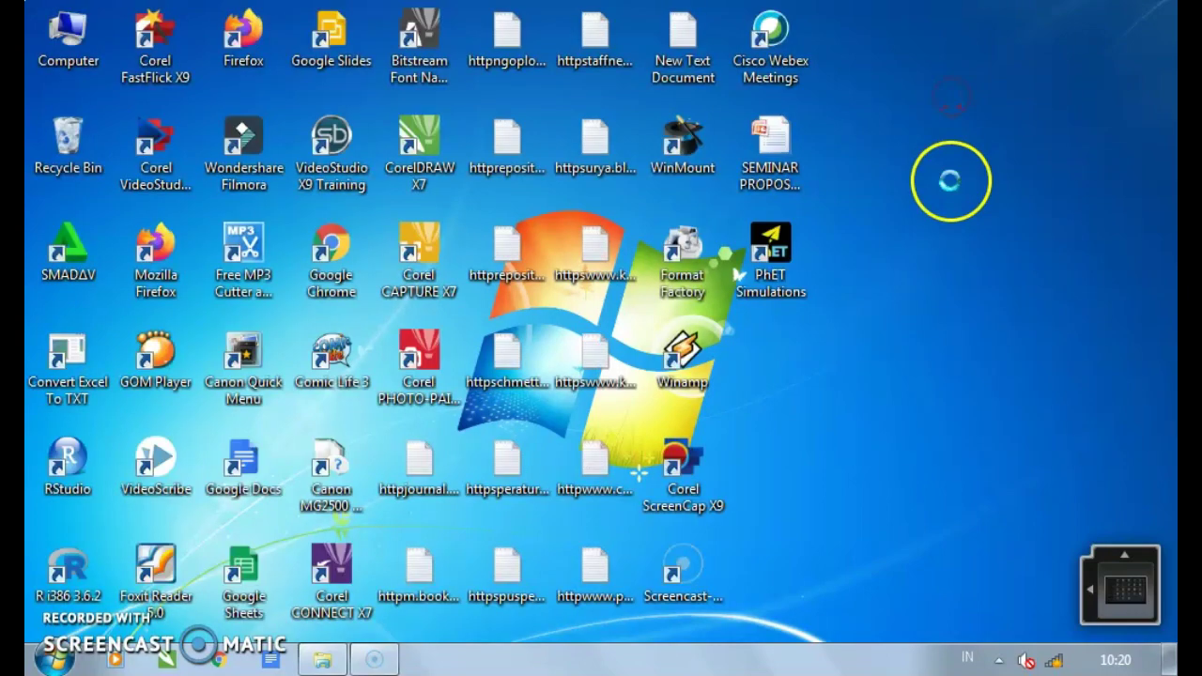
pyautogui.rightClick(951, 188)
pyautogui.click(950, 173)
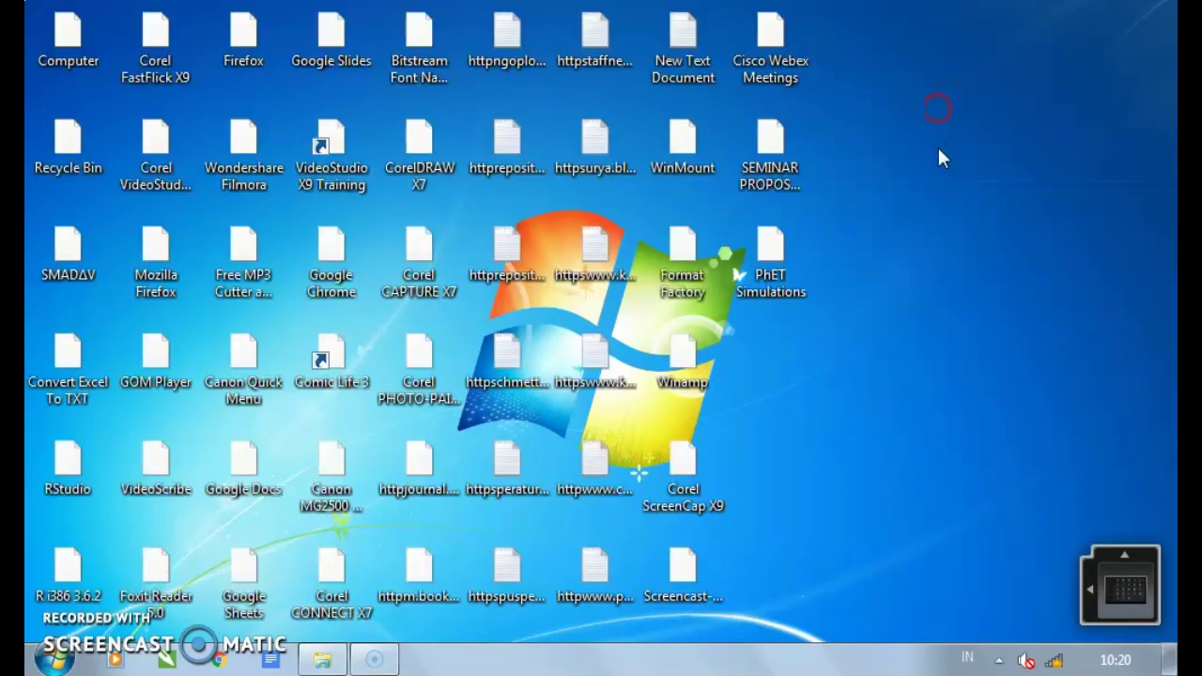
pyautogui.rightClick(945, 178)
pyautogui.click(945, 178)
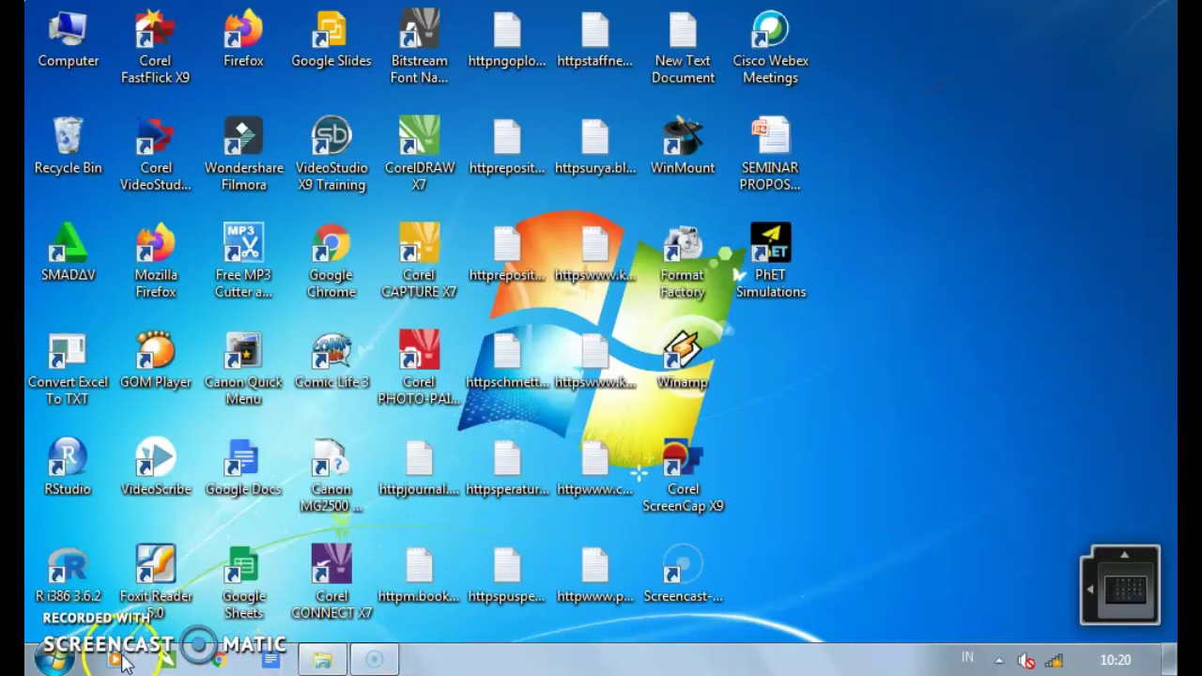
# Step: Create a desktop shortcut for R i386 4.0.2 from the list of installed programs and select it
pyautogui.click(51, 662)
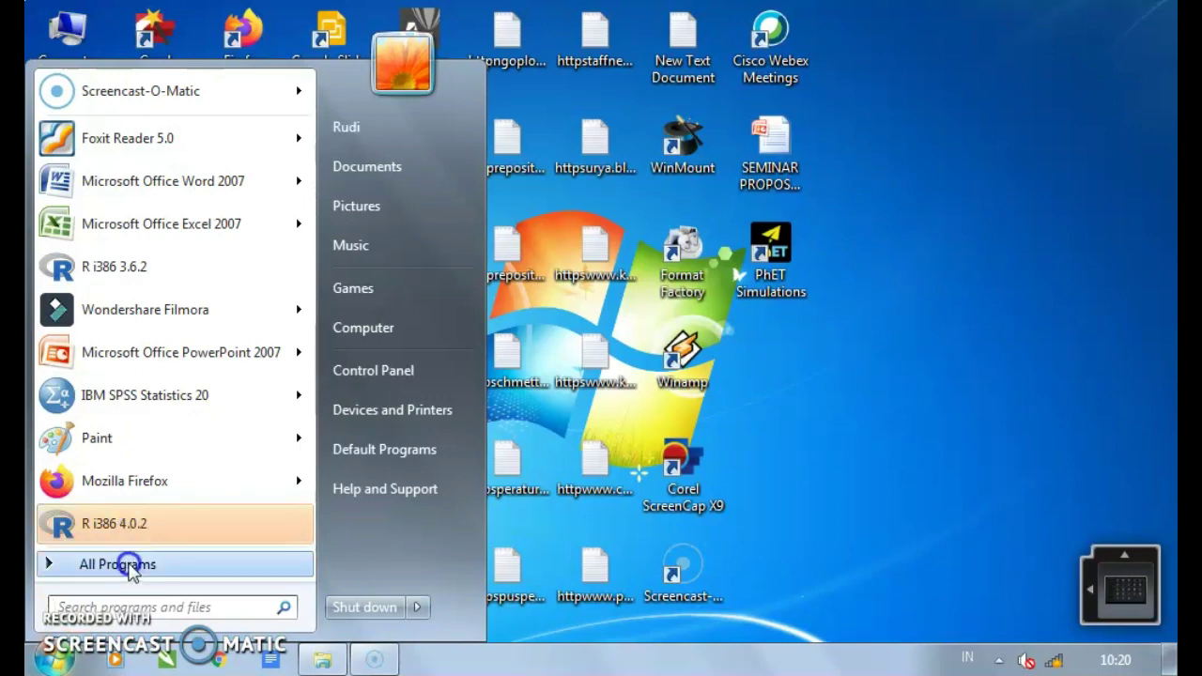
pyautogui.moveTo(122, 531); pyautogui.dragTo(799, 413)
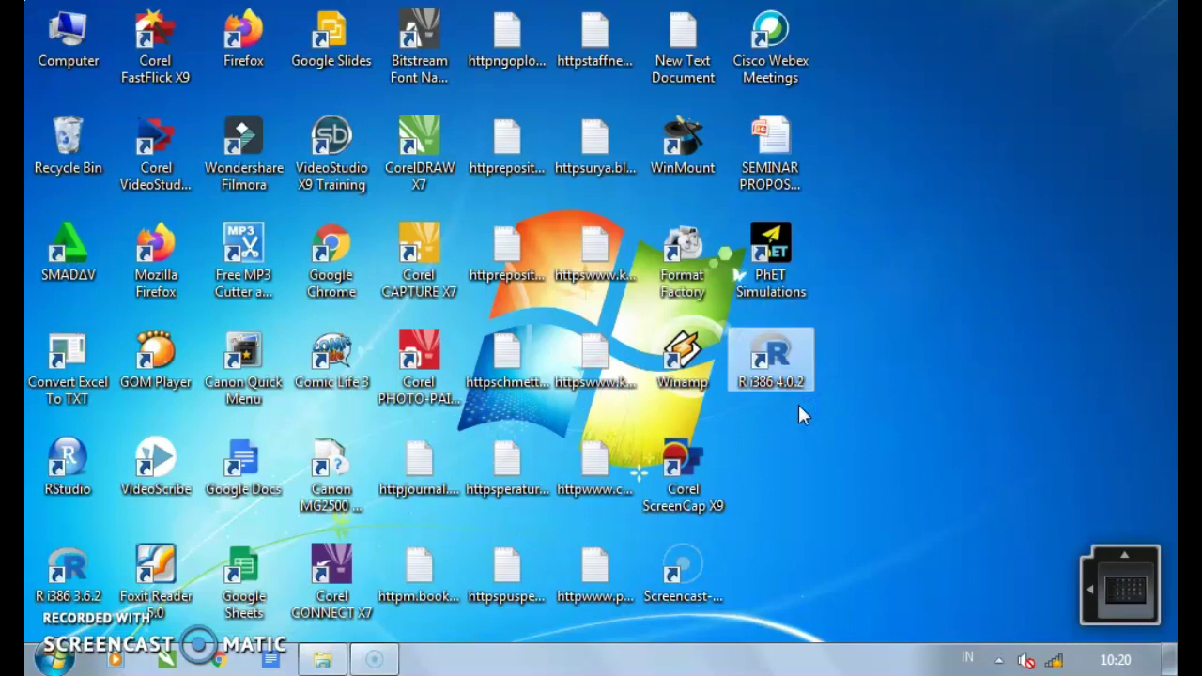
pyautogui.click(909, 319)
pyautogui.click(761, 364)
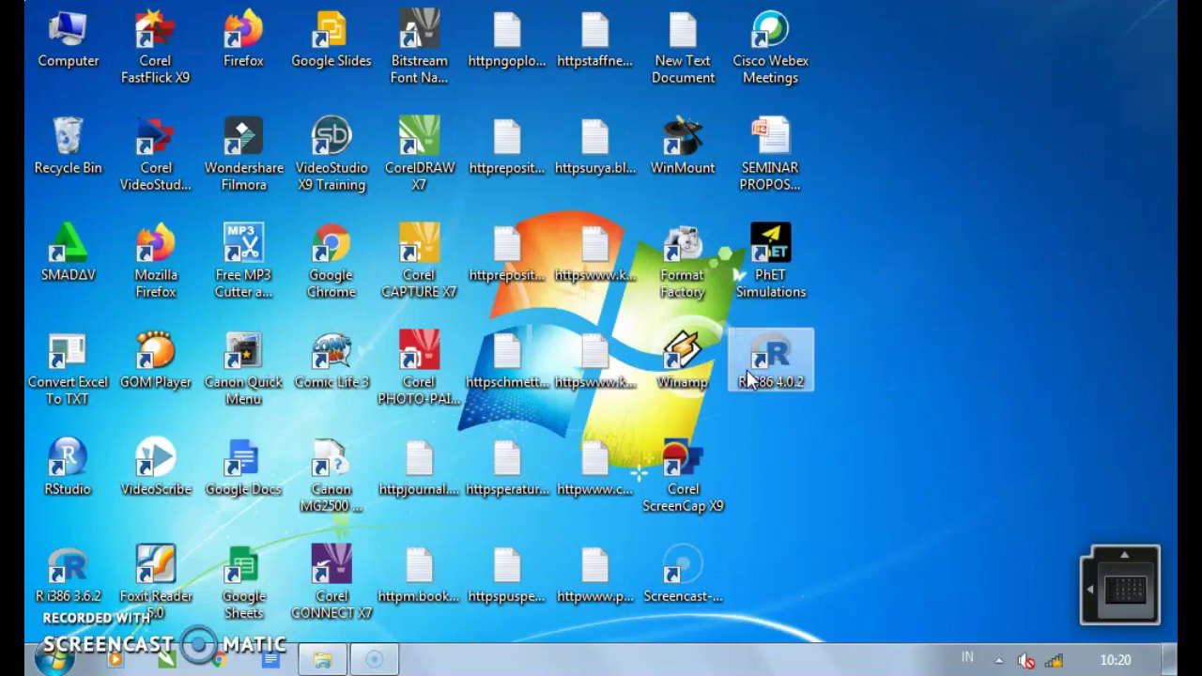
pyautogui.click(810, 382)
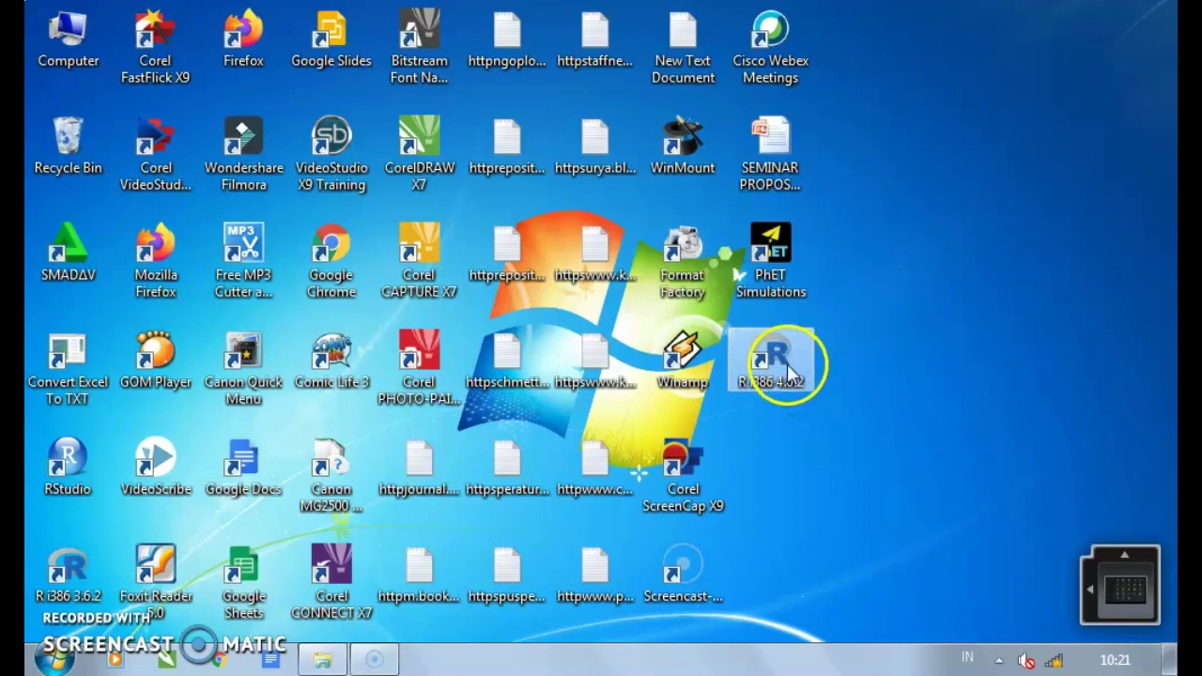